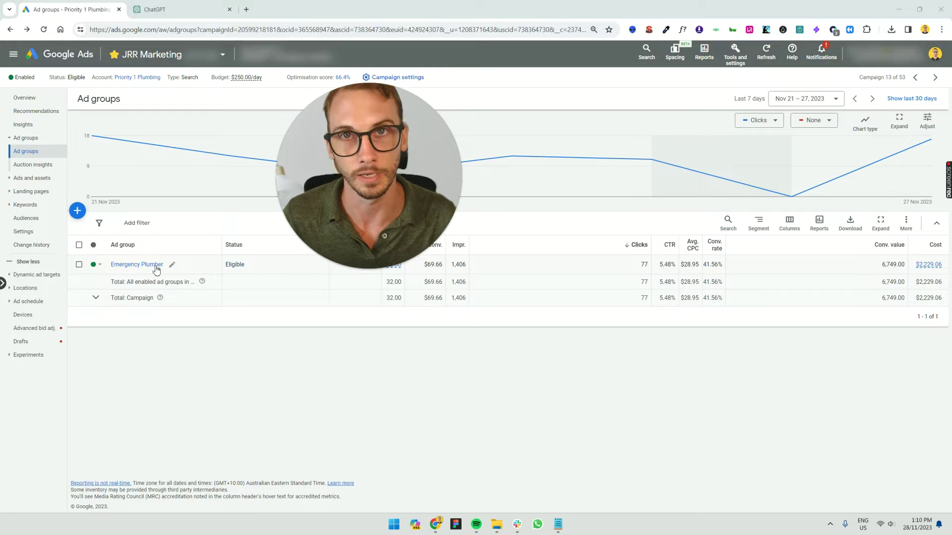
Open the Emergency Plumber ad group to list its phrase-match keywords and metrics
{"action": "left_click", "coordinate": [137, 265]}
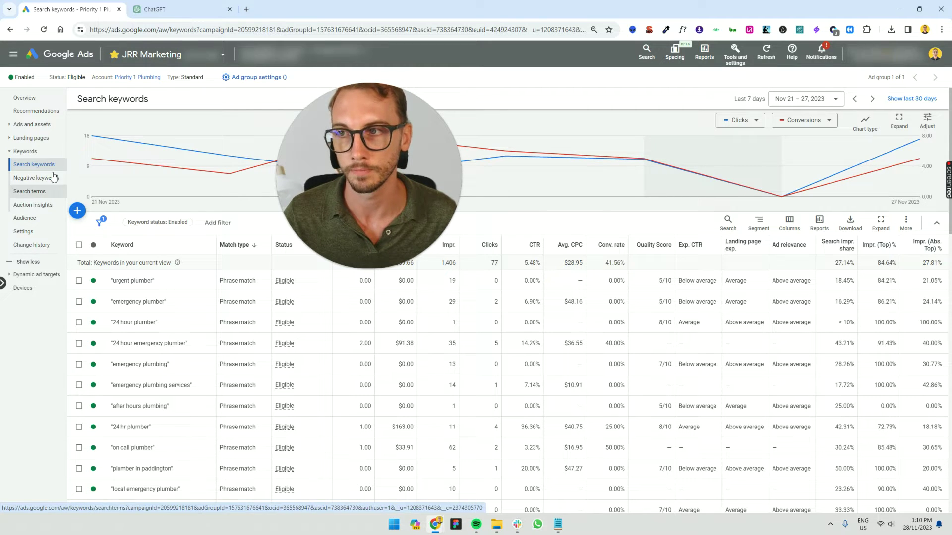
Open an empty Add Keywords panel for the Emergency Plumber ad group
{"action": "left_click_drag", "start_coordinate": [384, 179], "coordinate": [819, 313]}
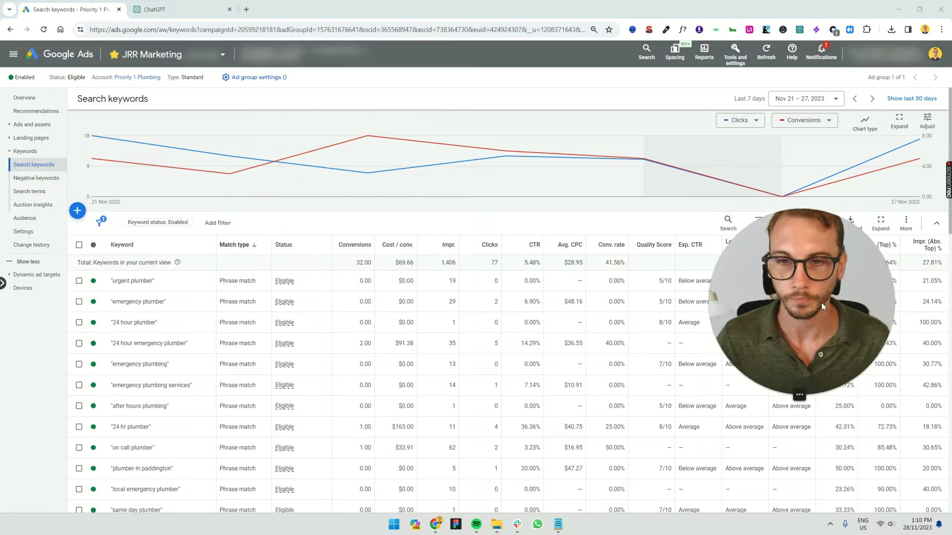
{"action": "left_click", "coordinate": [77, 213]}
{"action": "left_click", "coordinate": [132, 198]}
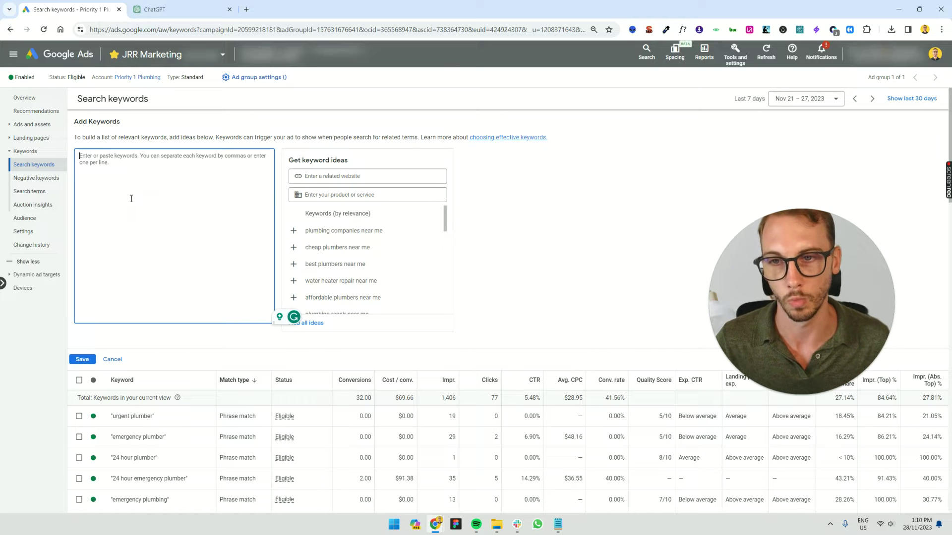
{"action": "scroll", "coordinate": [349, 252], "scroll_direction": "down", "scroll_amount": 2}
{"action": "scroll", "coordinate": [353, 253], "scroll_direction": "down", "scroll_amount": 2}
{"action": "scroll", "coordinate": [357, 252], "scroll_direction": "down", "scroll_amount": 2}
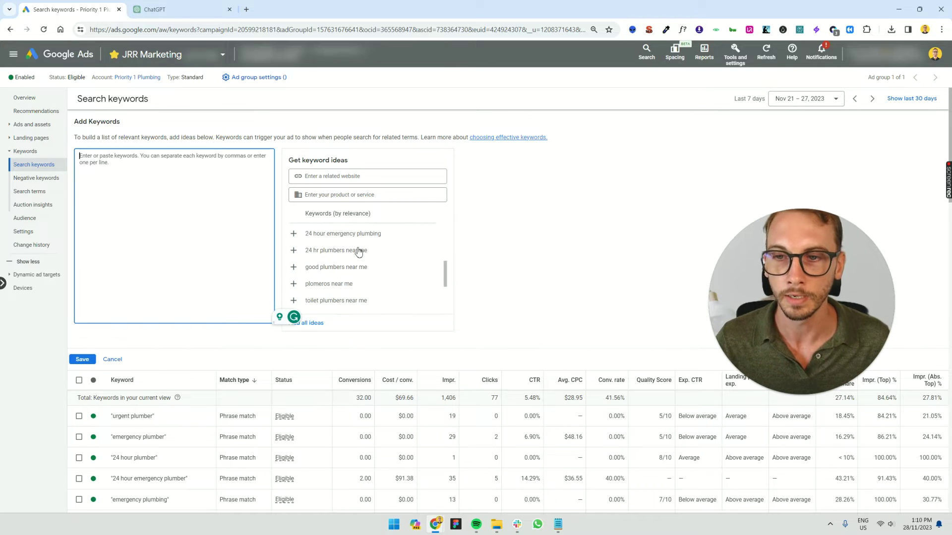
{"action": "scroll", "coordinate": [358, 252], "scroll_direction": "down", "scroll_amount": 2}
{"action": "scroll", "coordinate": [358, 252], "scroll_direction": "down", "scroll_amount": 2}
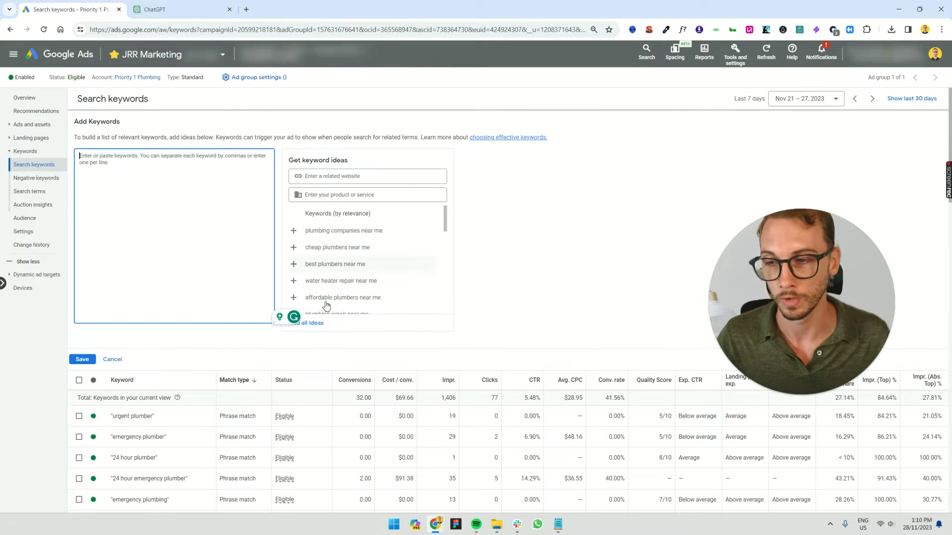
{"action": "scroll", "coordinate": [325, 304], "scroll_direction": "down", "scroll_amount": 1}
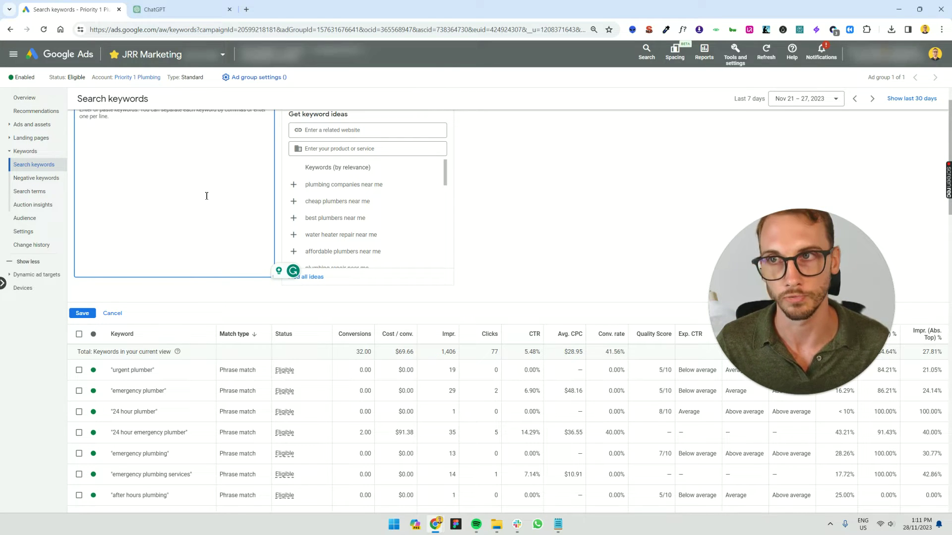
In ChatGPT, mark the Broad Match, Phrase Match and Exact Match headings
{"action": "left_click", "coordinate": [182, 10]}
{"action": "scroll", "coordinate": [424, 304], "scroll_direction": "up", "scroll_amount": 5}
{"action": "scroll", "coordinate": [425, 305], "scroll_direction": "up", "scroll_amount": 5}
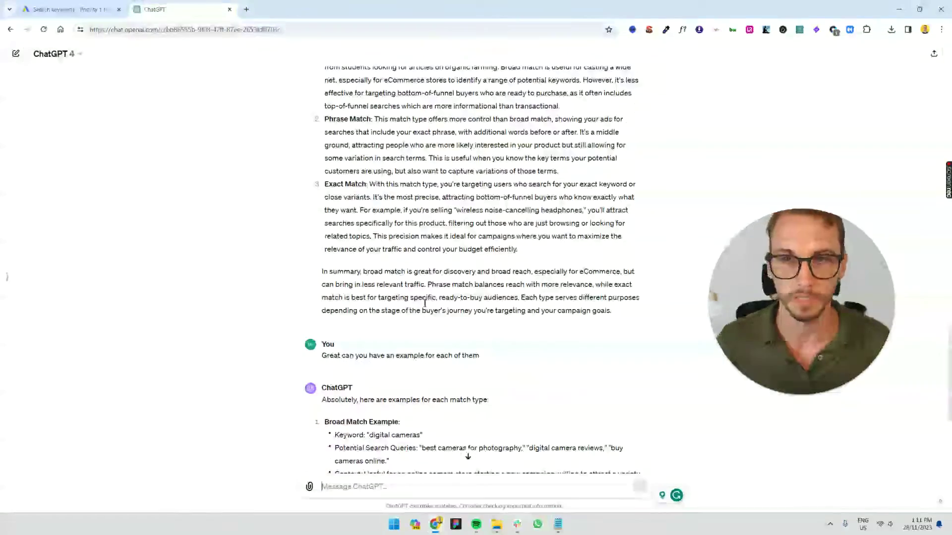
{"action": "scroll", "coordinate": [424, 305], "scroll_direction": "up", "scroll_amount": 3}
{"action": "scroll", "coordinate": [424, 305], "scroll_direction": "up", "scroll_amount": 3}
{"action": "scroll", "coordinate": [424, 305], "scroll_direction": "up", "scroll_amount": 3}
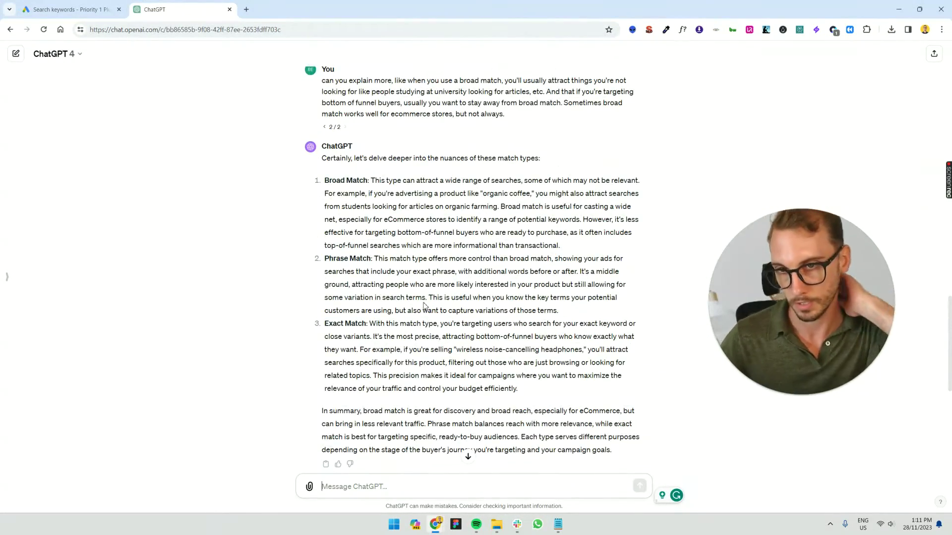
{"action": "scroll", "coordinate": [424, 305], "scroll_direction": "down", "scroll_amount": 1}
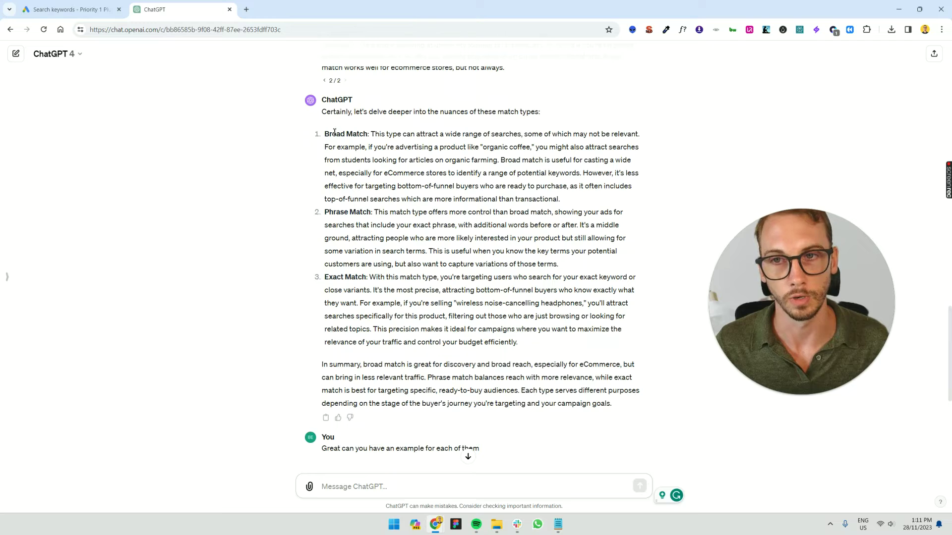
{"action": "left_click_drag", "start_coordinate": [324, 133], "coordinate": [370, 134]}
{"action": "left_click_drag", "start_coordinate": [324, 212], "coordinate": [376, 215]}
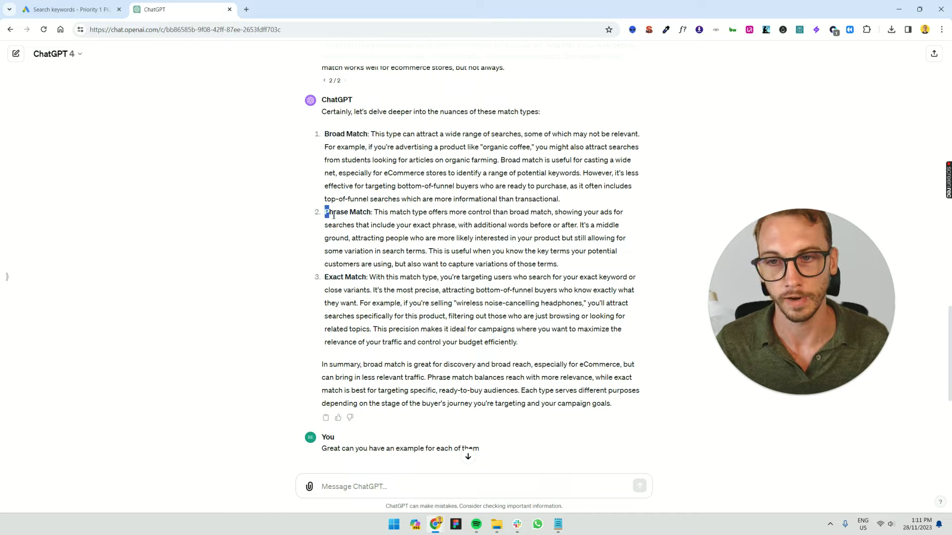
{"action": "left_click_drag", "start_coordinate": [325, 277], "coordinate": [365, 278]}
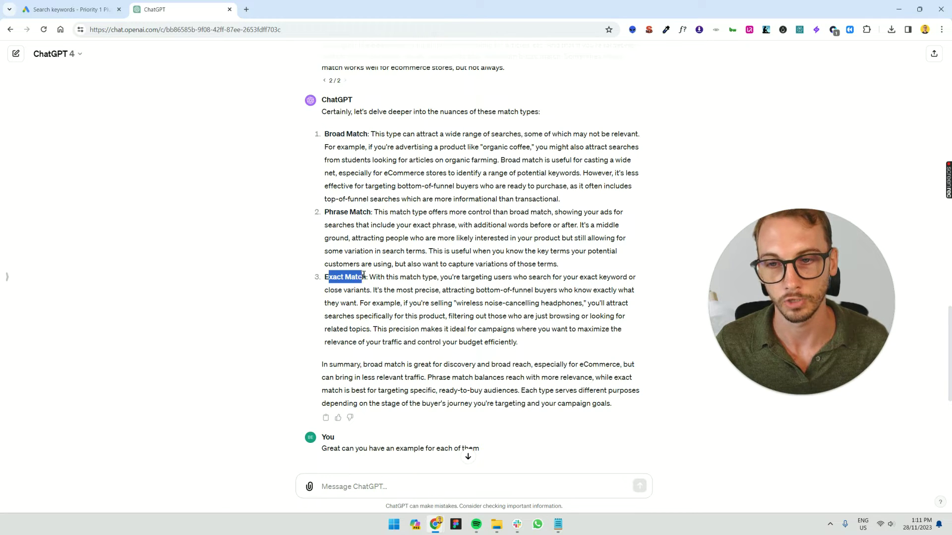
{"action": "scroll", "coordinate": [313, 231], "scroll_direction": "down", "scroll_amount": 1}
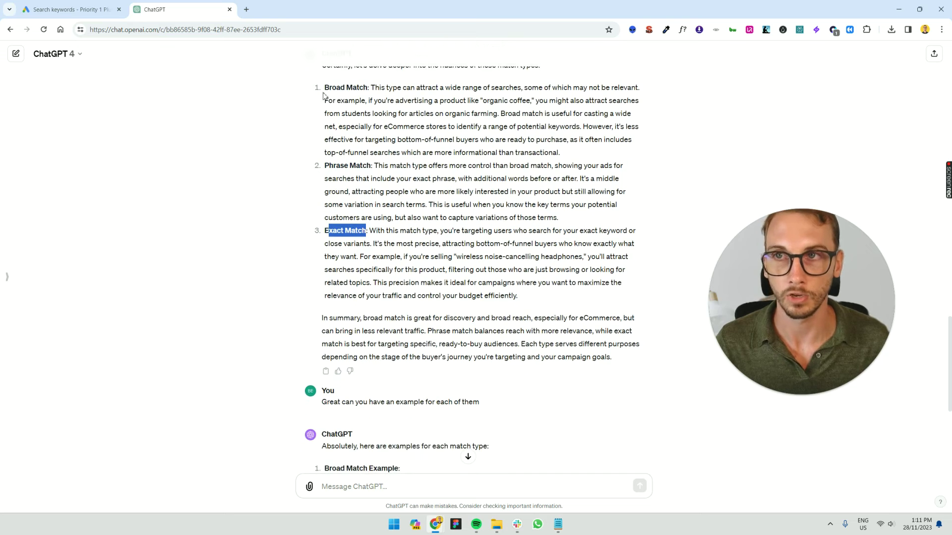
Back in Google Ads, select 'urgent plumber', close the add-keywords panel and open Edit options
{"action": "left_click", "coordinate": [71, 9]}
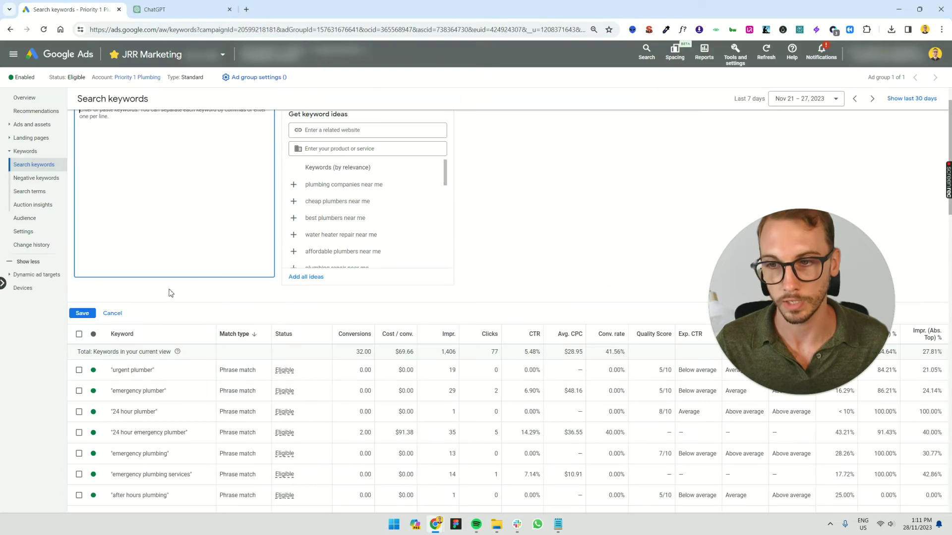
{"action": "left_click", "coordinate": [79, 370]}
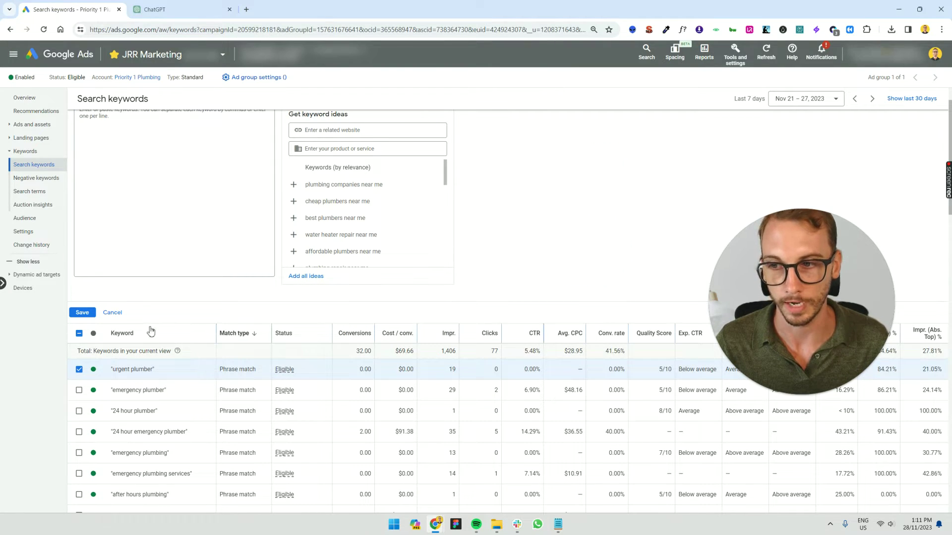
{"action": "left_click", "coordinate": [113, 313]}
{"action": "scroll", "coordinate": [112, 133], "scroll_direction": "up", "scroll_amount": 3}
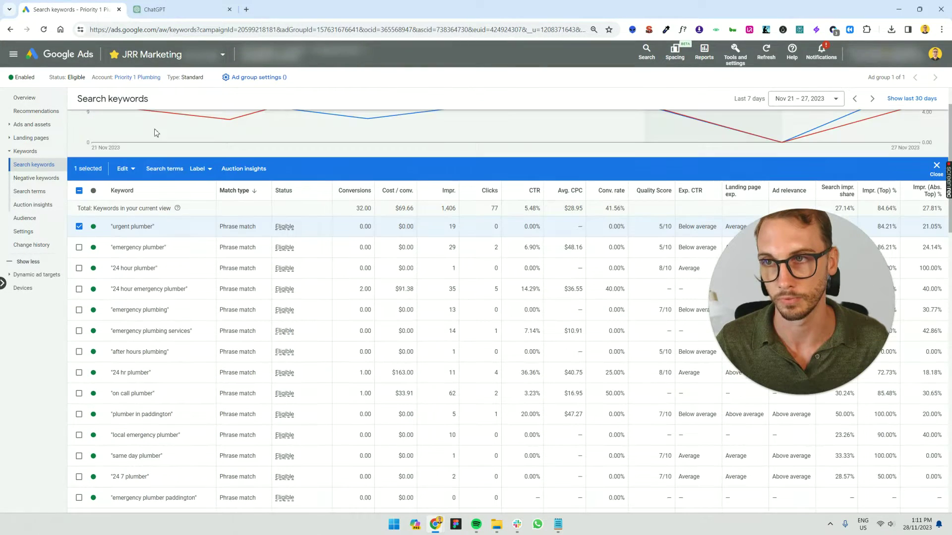
{"action": "left_click", "coordinate": [127, 169]}
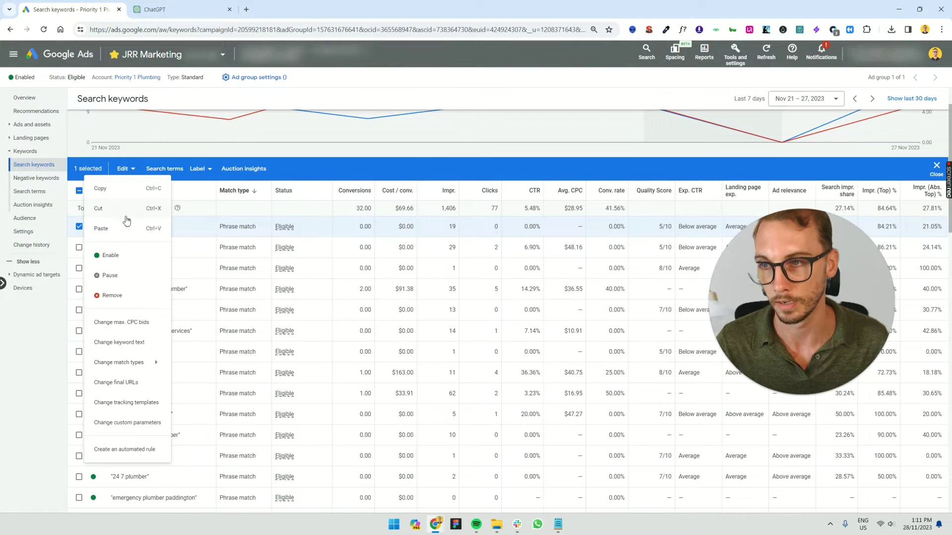
{"action": "mouse_move", "coordinate": [119, 363]}
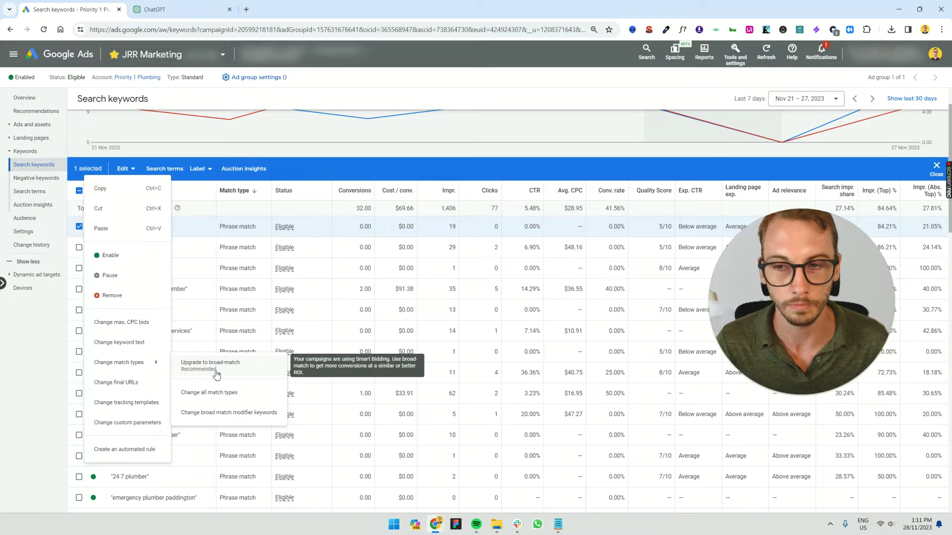
{"action": "mouse_move", "coordinate": [210, 365]}
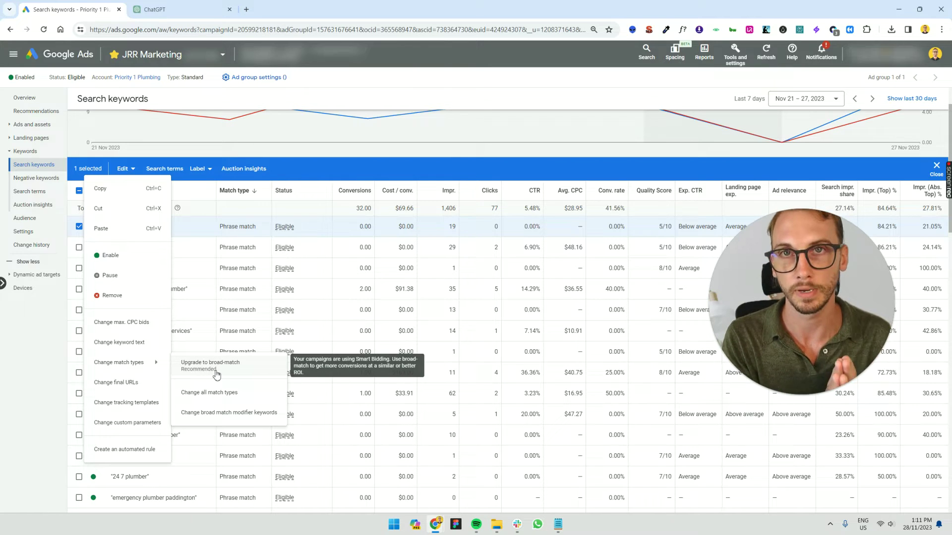
Check ChatGPT briefly, then dismiss the Edit menu without changing anything
{"action": "left_click", "coordinate": [162, 8]}
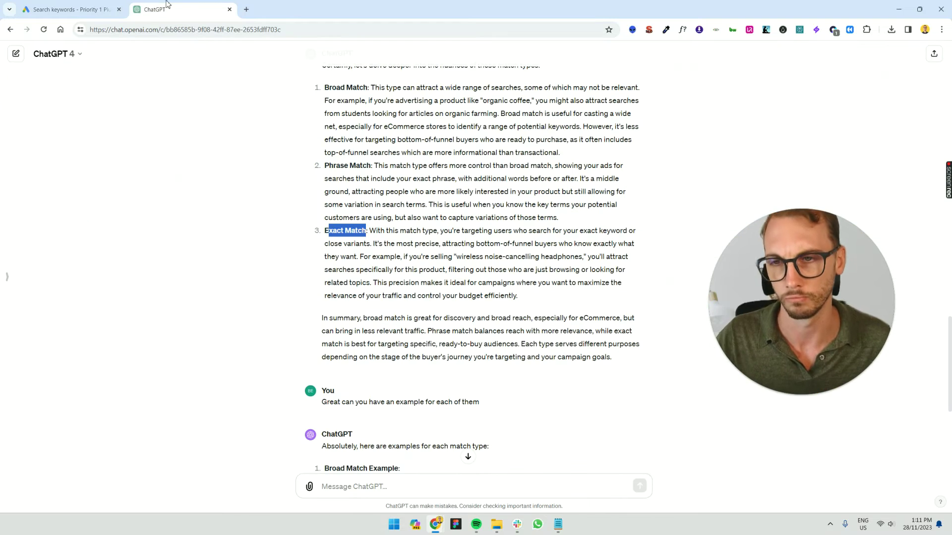
{"action": "scroll", "coordinate": [484, 253], "scroll_direction": "up", "scroll_amount": 2}
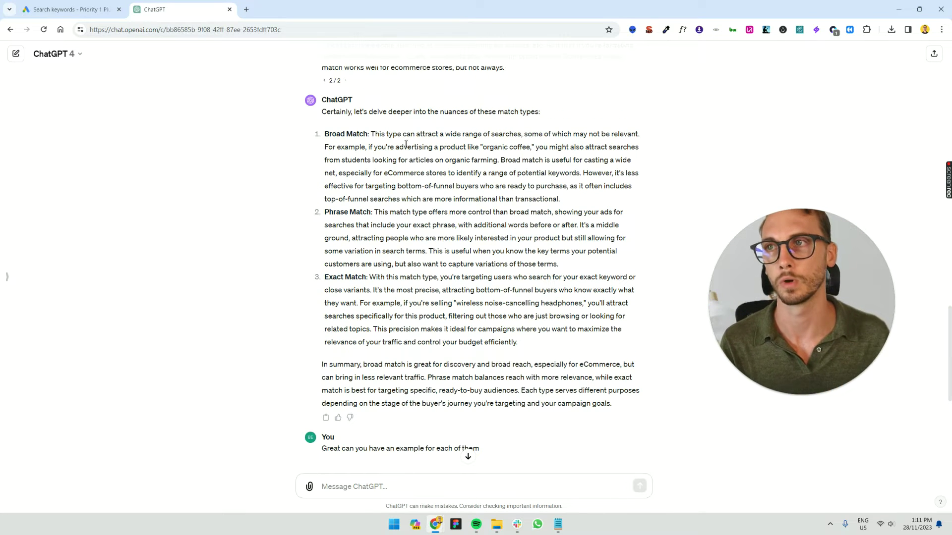
{"action": "left_click", "coordinate": [71, 9]}
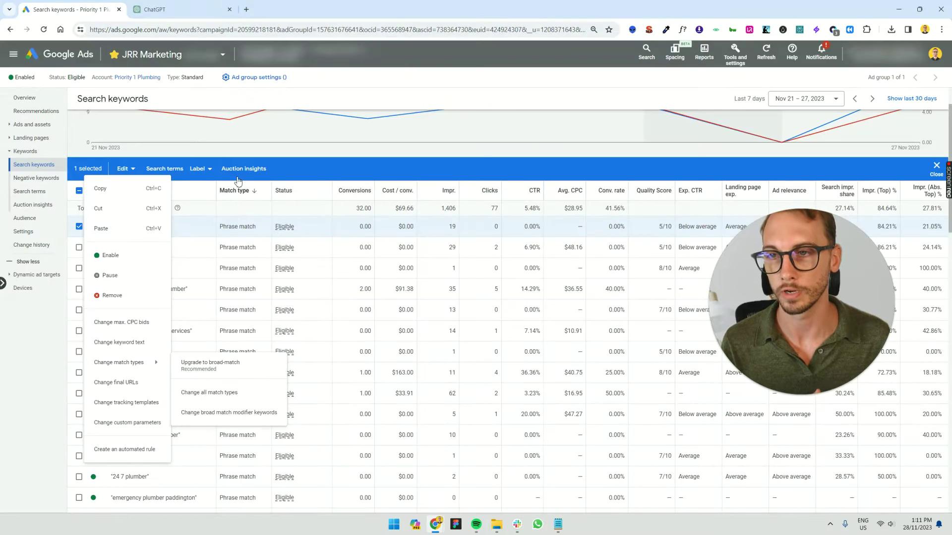
{"action": "left_click", "coordinate": [372, 149]}
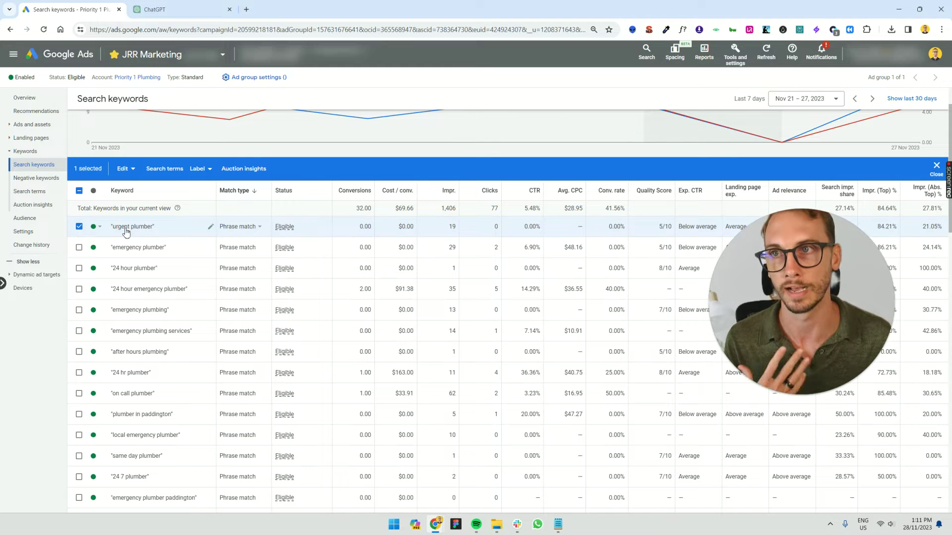
Highlight the whole Broad Match paragraph in ChatGPT, then clear the highlight
{"action": "left_click", "coordinate": [156, 9]}
{"action": "mouse_move", "coordinate": [363, 159]}
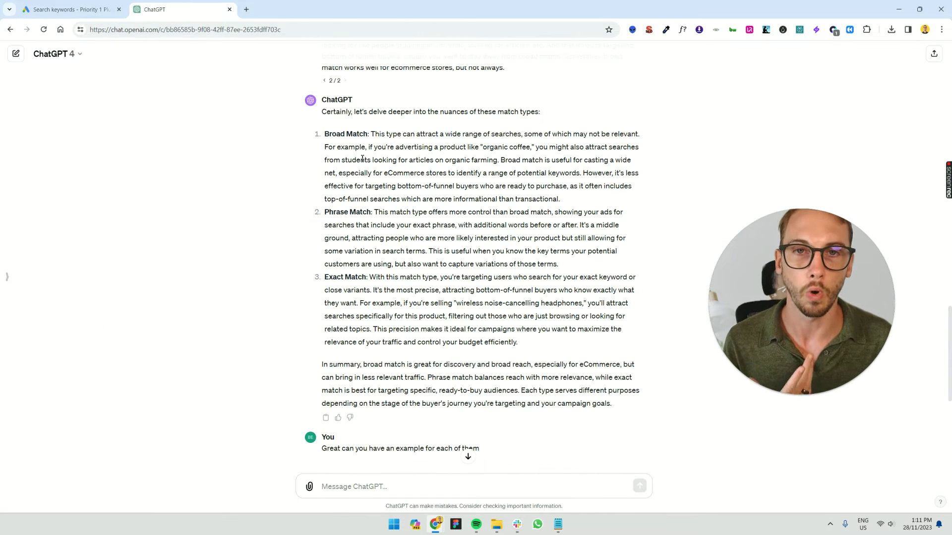
{"action": "triple_click", "coordinate": [429, 158]}
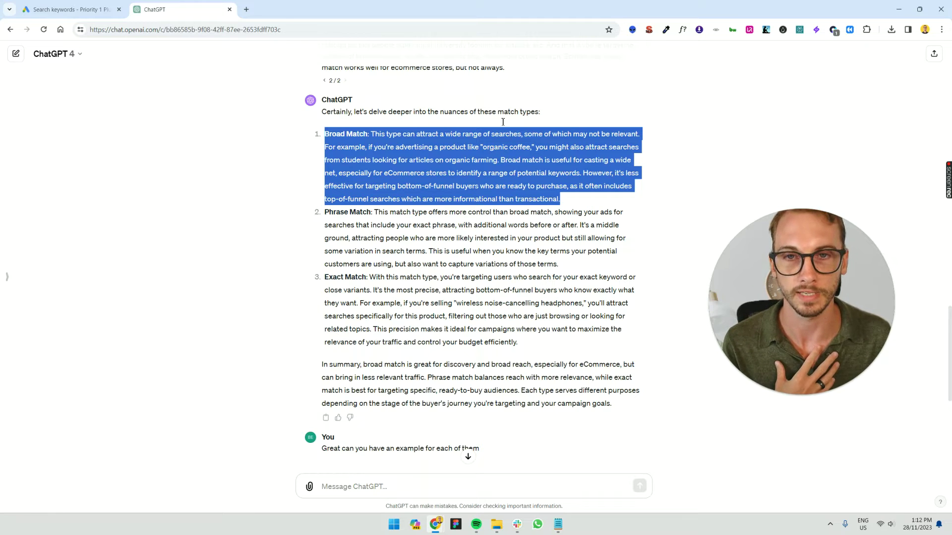
{"action": "left_click", "coordinate": [486, 114]}
{"action": "mouse_move", "coordinate": [483, 146]}
{"action": "left_mouse_down"}
{"action": "mouse_move", "coordinate": [517, 146]}
{"action": "mouse_move", "coordinate": [490, 147]}
{"action": "left_mouse_up"}
{"action": "left_click", "coordinate": [532, 147]}
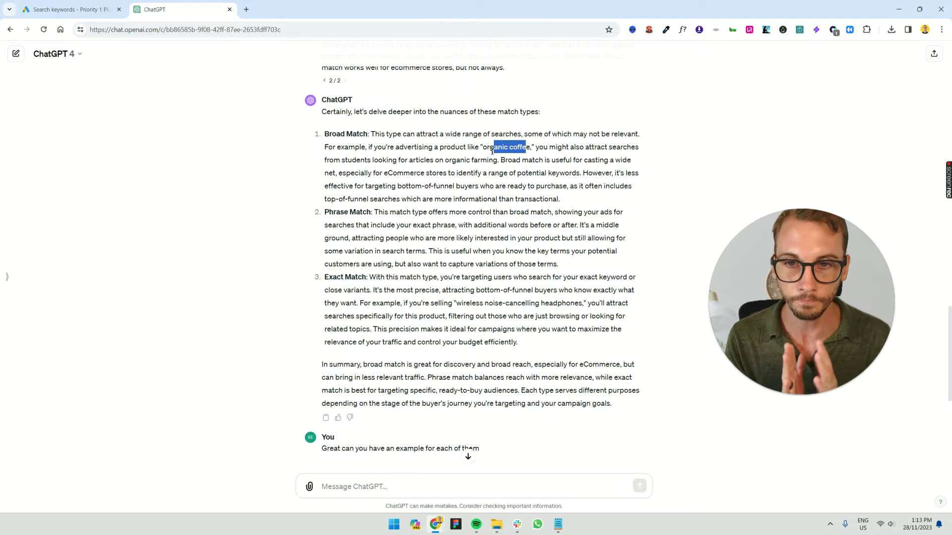
{"action": "triple_click", "coordinate": [487, 243]}
{"action": "left_click", "coordinate": [56, 9]}
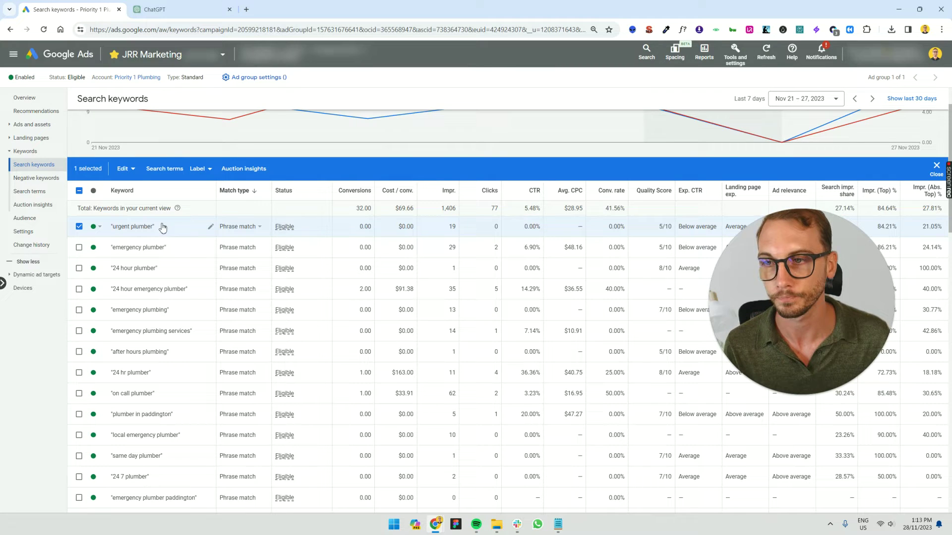
{"action": "left_click", "coordinate": [155, 9]}
{"action": "left_click", "coordinate": [376, 249]}
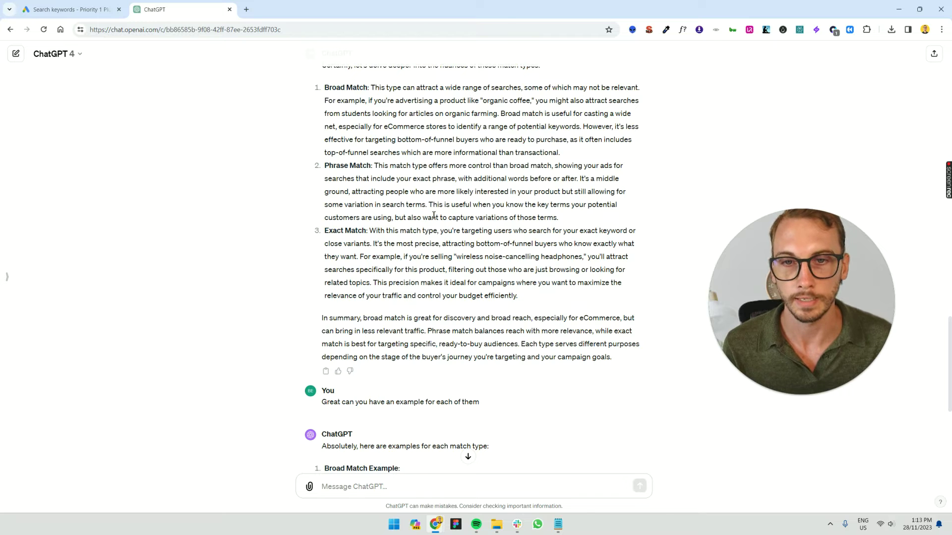
{"action": "left_click", "coordinate": [57, 9]}
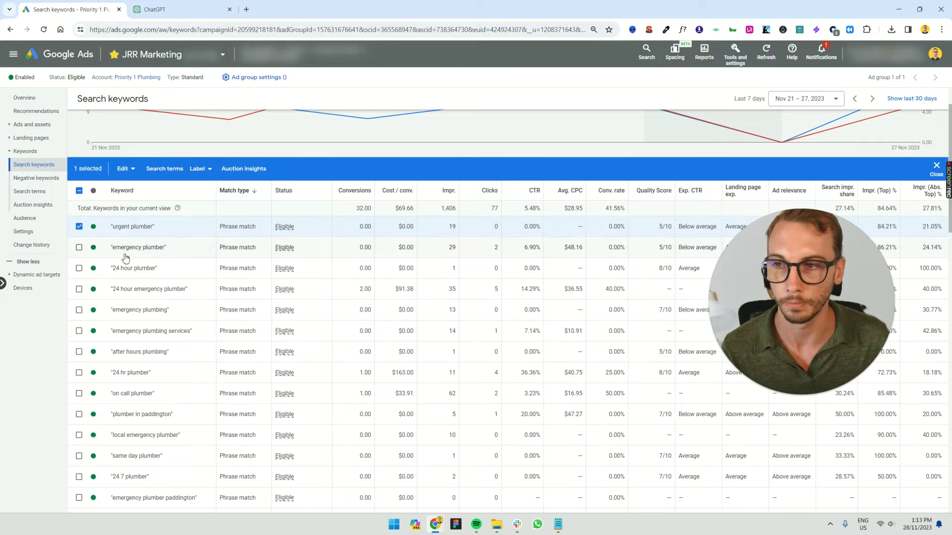
{"action": "mouse_move", "coordinate": [144, 231]}
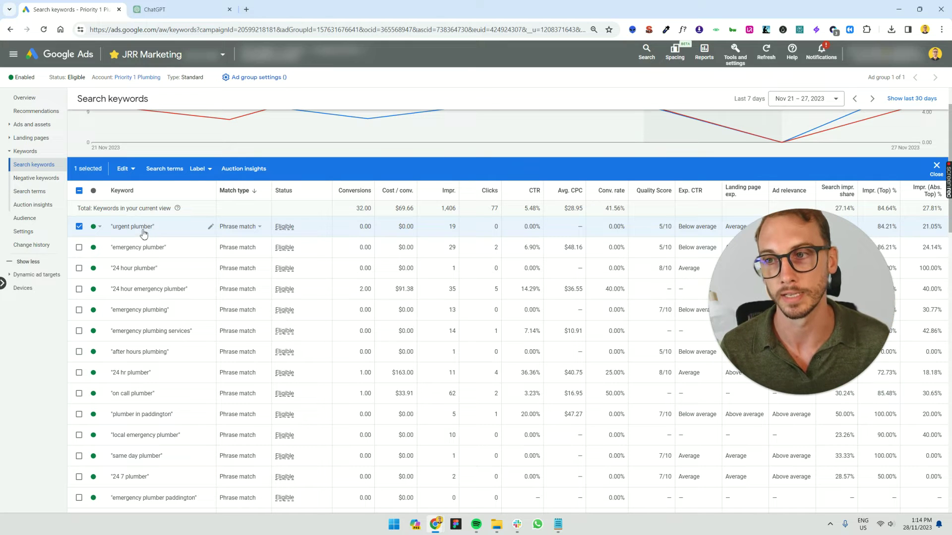
Compare Google Ads keywords with ChatGPT, ending on the exact match explanation
{"action": "left_click", "coordinate": [155, 9]}
{"action": "double_click", "coordinate": [349, 257]}
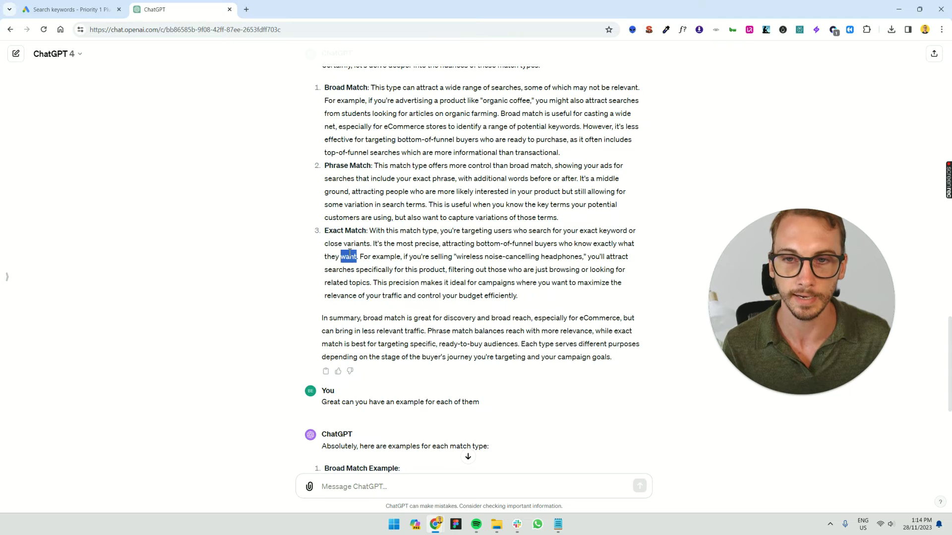
{"action": "left_click", "coordinate": [348, 257]}
{"action": "left_click", "coordinate": [403, 273]}
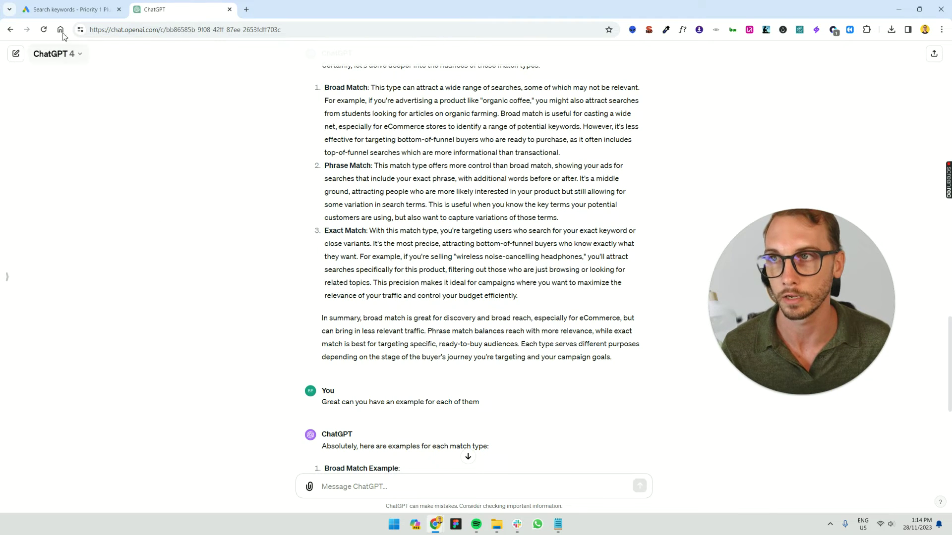
{"action": "left_click", "coordinate": [71, 10]}
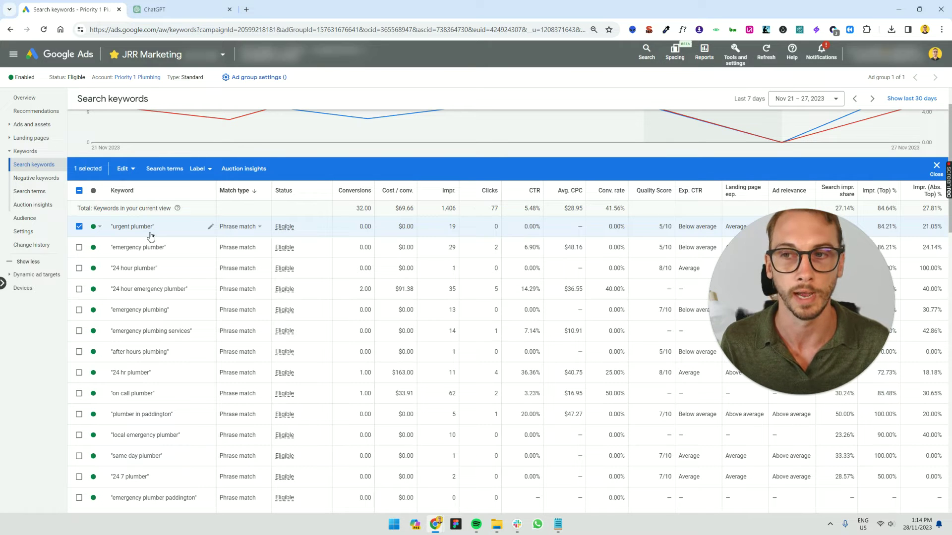
{"action": "left_click", "coordinate": [179, 10]}
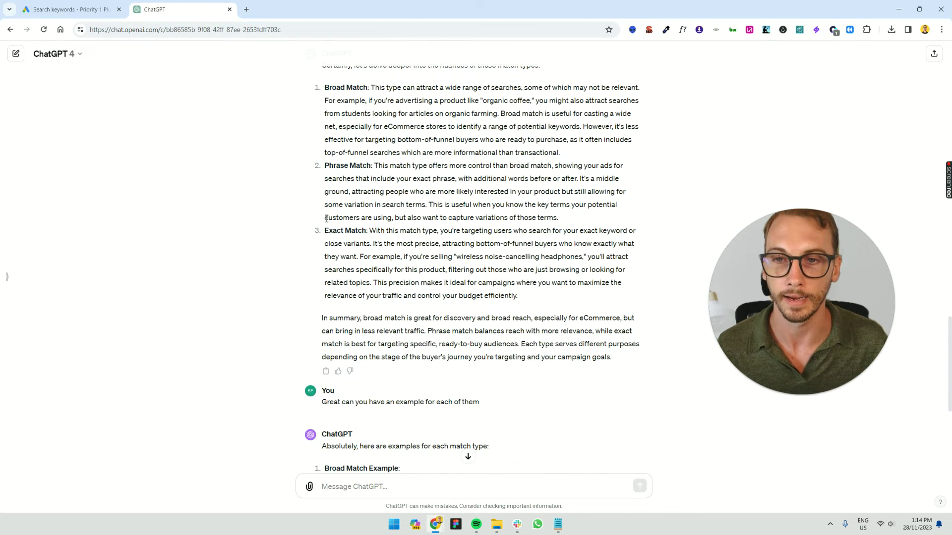
{"action": "scroll", "coordinate": [347, 233], "scroll_direction": "down", "scroll_amount": 3}
{"action": "scroll", "coordinate": [357, 237], "scroll_direction": "down", "scroll_amount": 1}
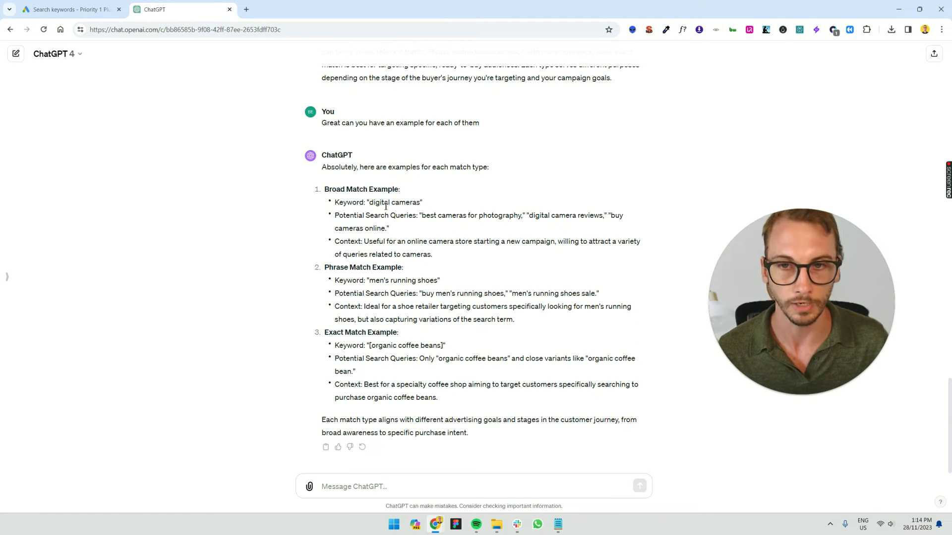
Highlight the broad example: 'digital' keyword and 'best cameras for photography' query
{"action": "double_click", "coordinate": [379, 202]}
{"action": "left_click", "coordinate": [418, 215]}
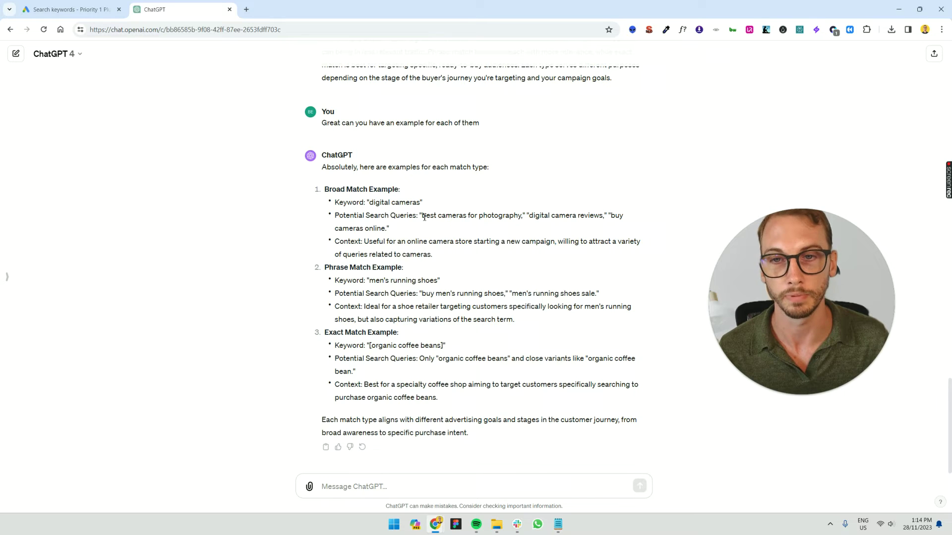
{"action": "left_click_drag", "start_coordinate": [421, 214], "coordinate": [605, 215]}
{"action": "left_click", "coordinate": [531, 215]}
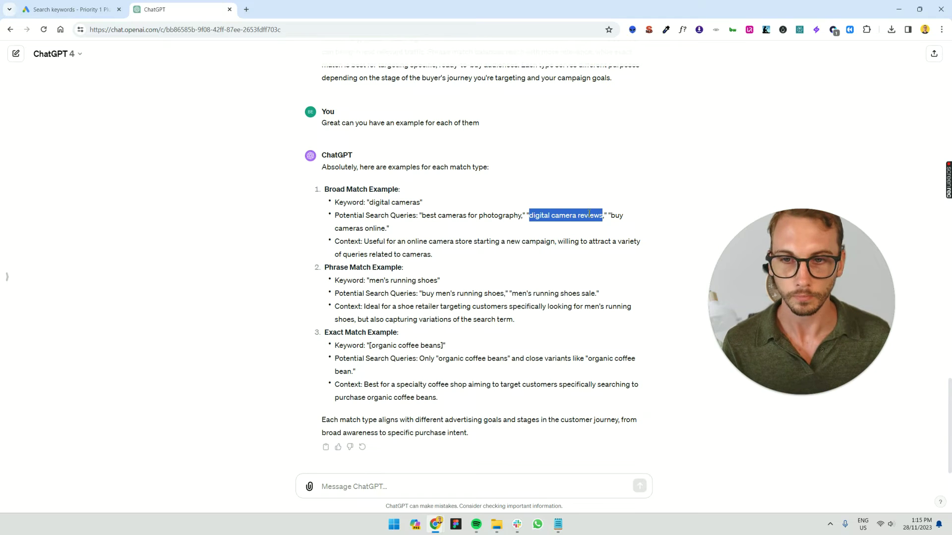
Highlight the men's running shoes phrase example and its 'buy men's running shoes' query
{"action": "left_click_drag", "start_coordinate": [371, 284], "coordinate": [436, 293]}
{"action": "left_click", "coordinate": [439, 290]}
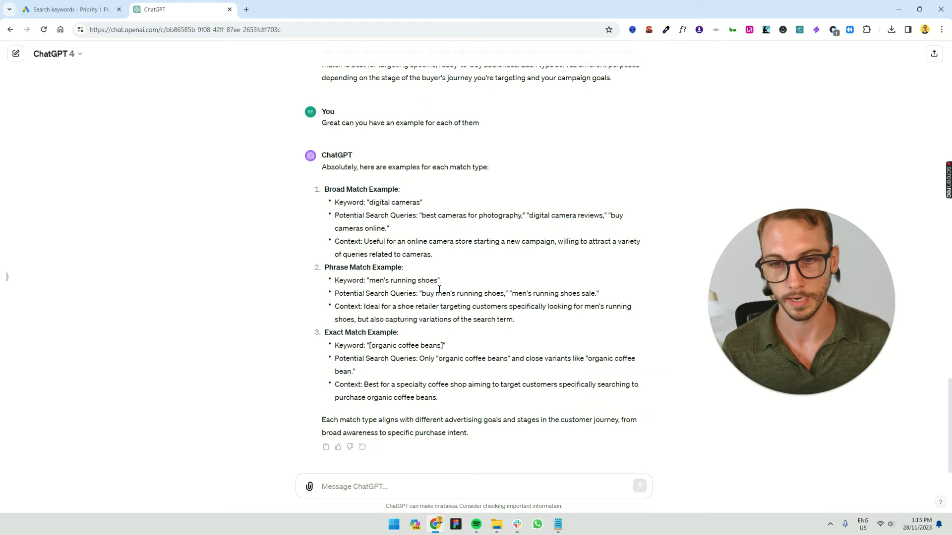
{"action": "mouse_move", "coordinate": [421, 294]}
{"action": "left_mouse_down"}
{"action": "mouse_move", "coordinate": [594, 293]}
{"action": "mouse_move", "coordinate": [540, 293]}
{"action": "left_mouse_up"}
{"action": "left_click", "coordinate": [597, 293]}
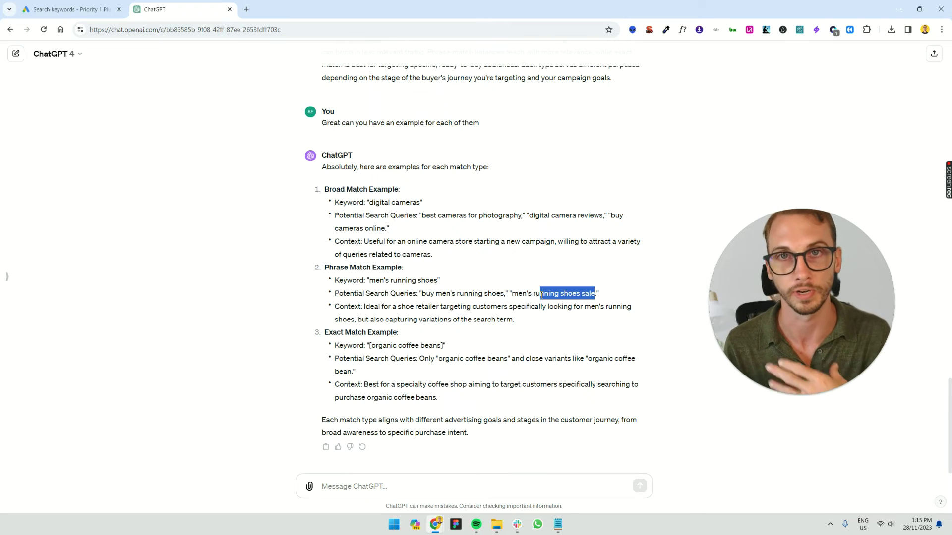
{"action": "left_click", "coordinate": [427, 303]}
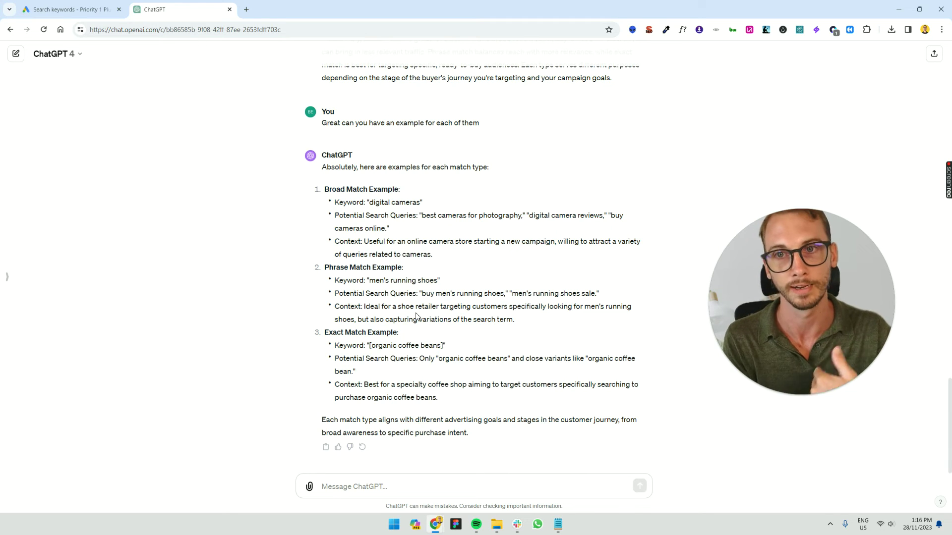
Highlight the '[organic coffee beans]' exact-match keyword, then return to the Google Ads keyword list
{"action": "left_click_drag", "start_coordinate": [324, 328], "coordinate": [513, 320]}
{"action": "left_click", "coordinate": [428, 342]}
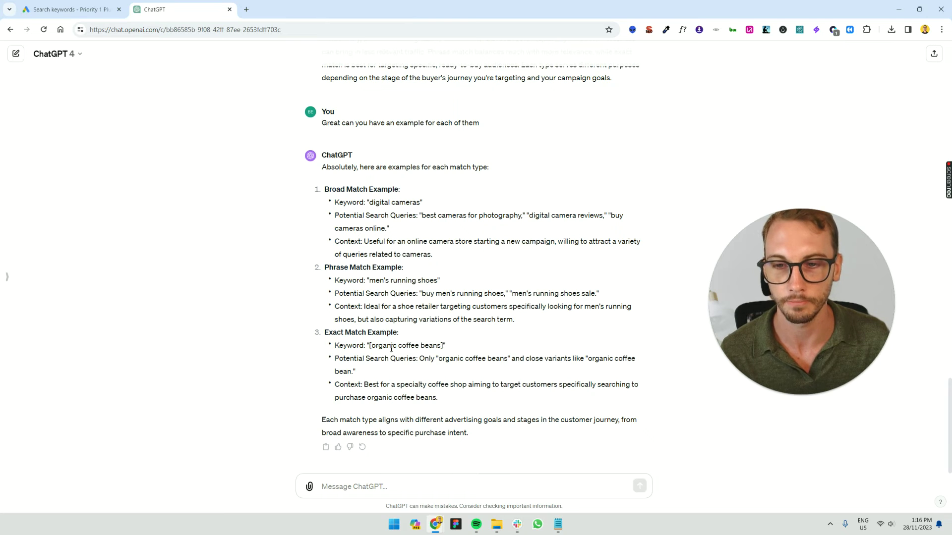
{"action": "left_click_drag", "start_coordinate": [369, 345], "coordinate": [444, 347]}
{"action": "left_click", "coordinate": [416, 357]}
{"action": "left_click", "coordinate": [387, 355]}
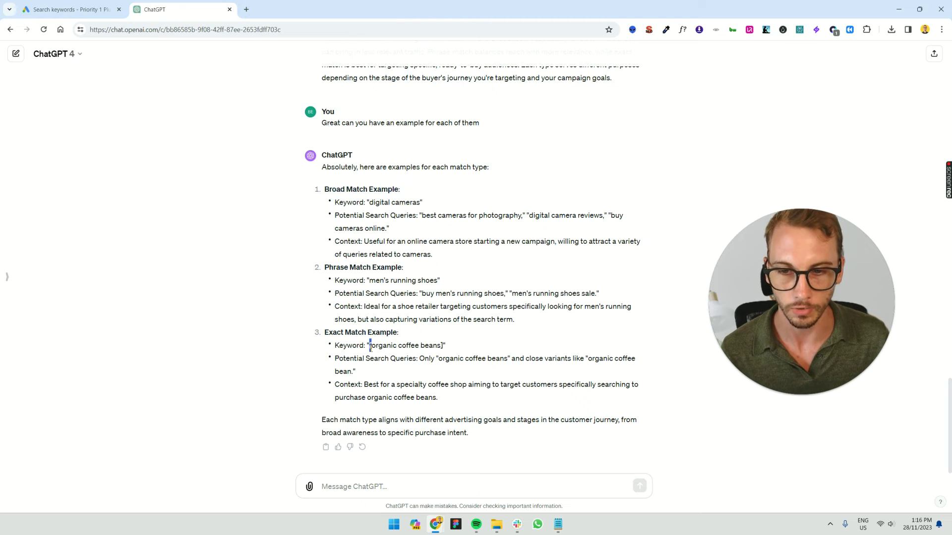
{"action": "left_click_drag", "start_coordinate": [440, 345], "coordinate": [445, 345]}
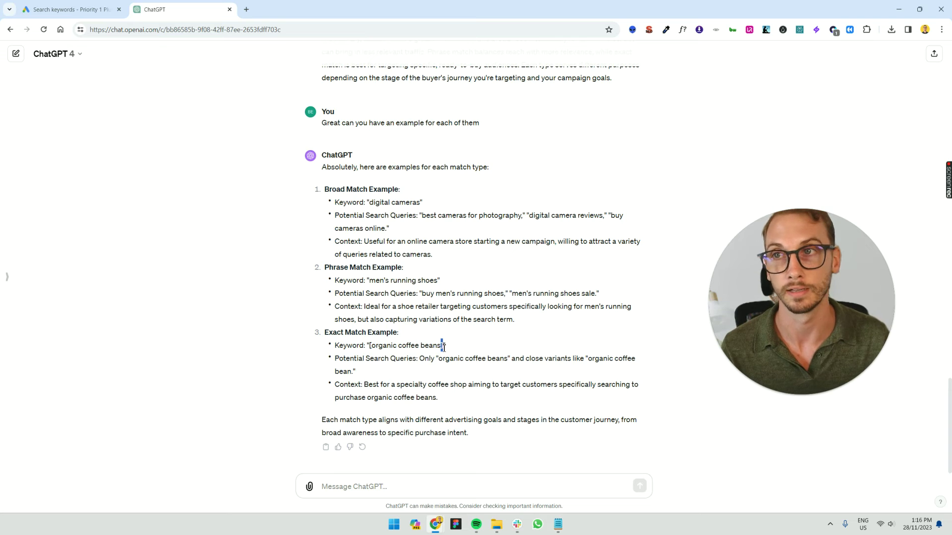
{"action": "left_click", "coordinate": [71, 9]}
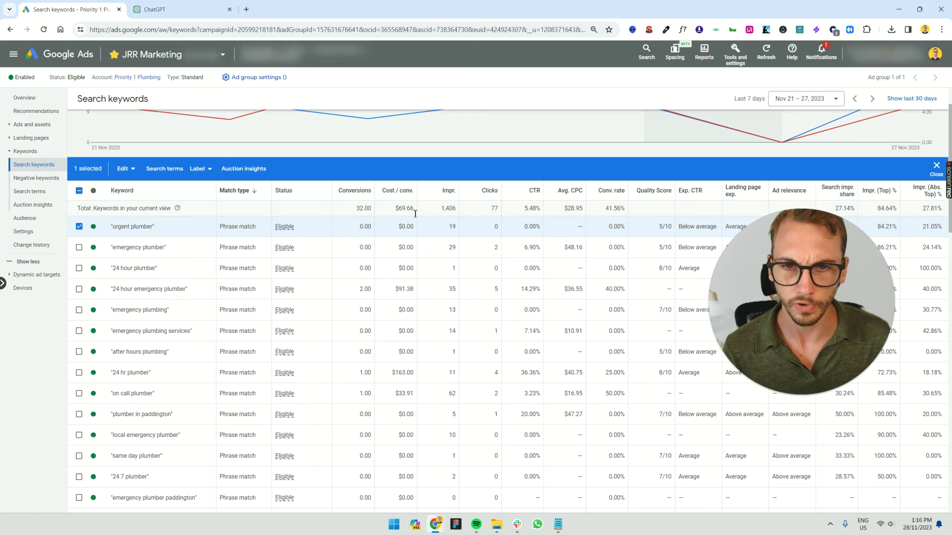
{"action": "left_click", "coordinate": [79, 226]}
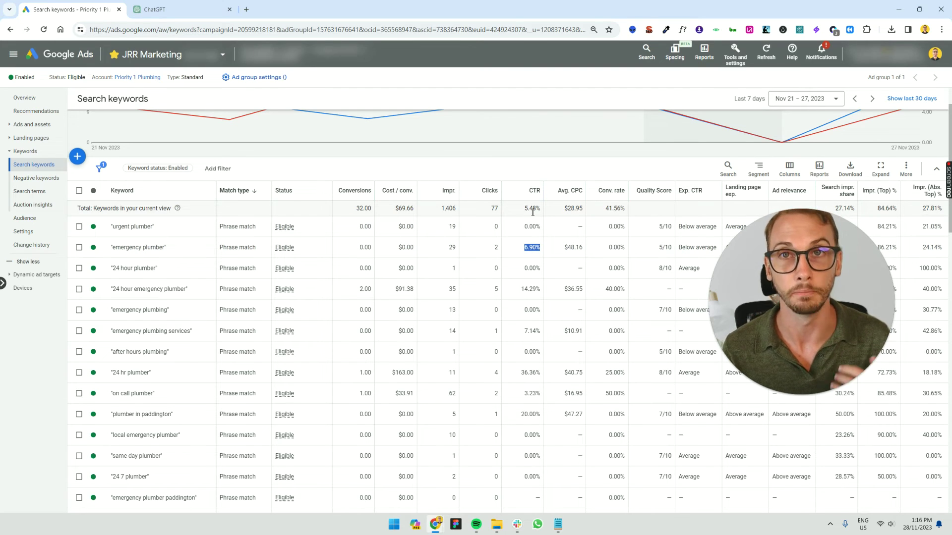
Highlight CTRs 14.29%, 36.36% and 20.00%, plus the 41.56% total conversion rate
{"action": "double_click", "coordinate": [530, 288]}
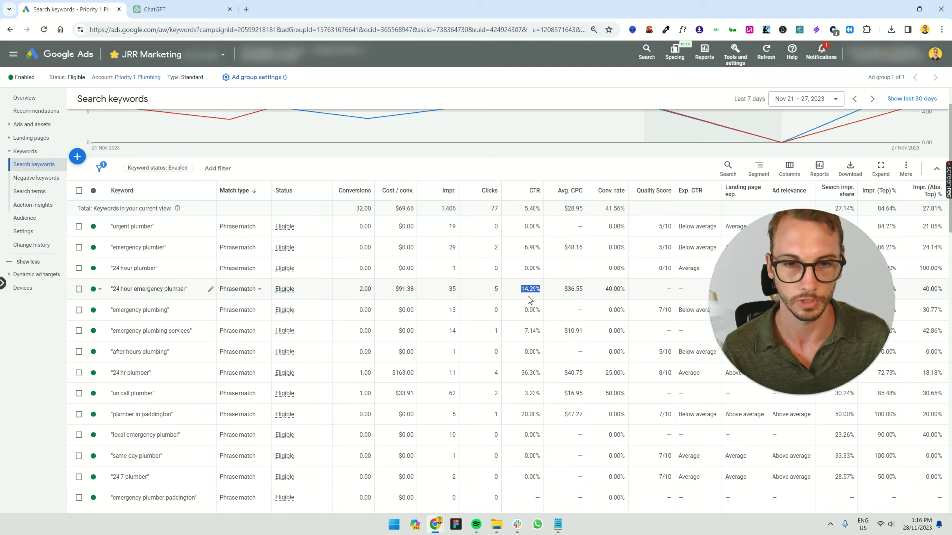
{"action": "scroll", "coordinate": [529, 299], "scroll_direction": "down", "scroll_amount": 1}
{"action": "double_click", "coordinate": [528, 326]}
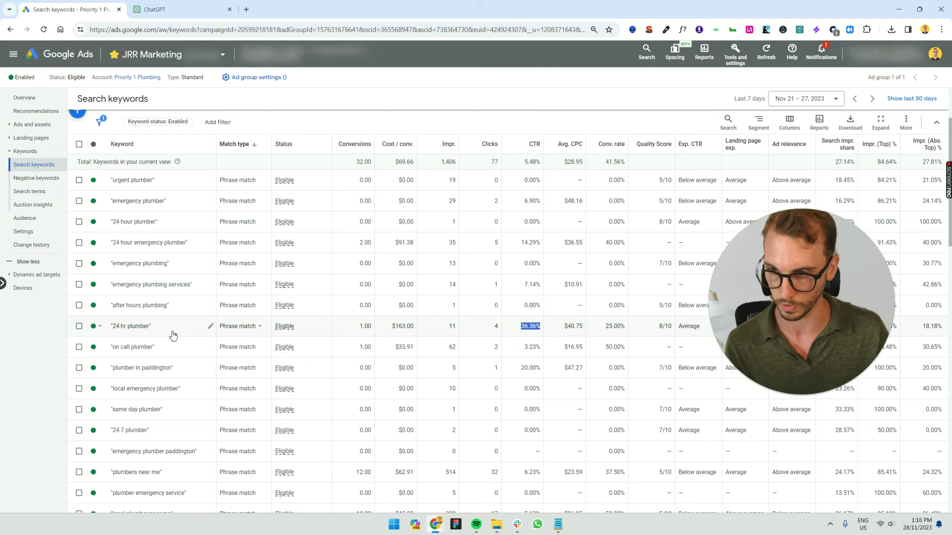
{"action": "double_click", "coordinate": [531, 368]}
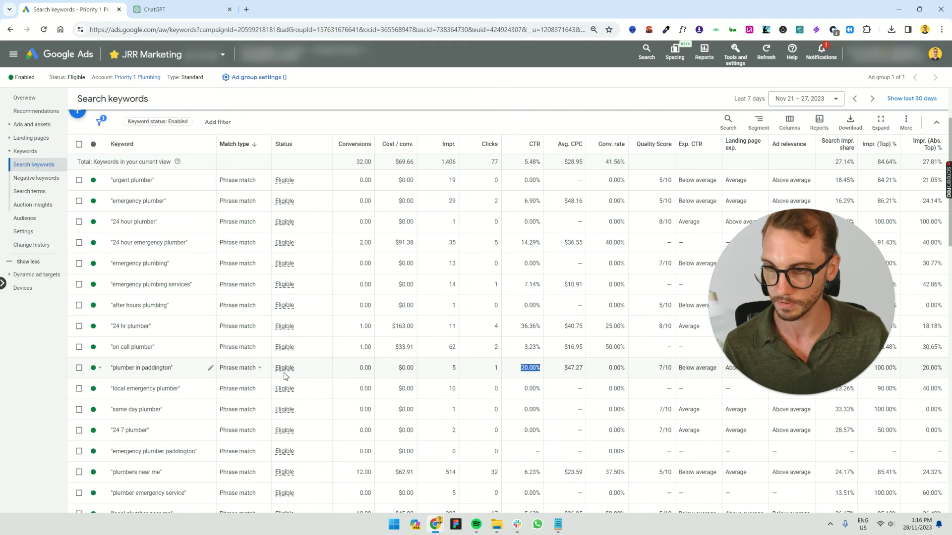
{"action": "scroll", "coordinate": [523, 383], "scroll_direction": "up", "scroll_amount": 1}
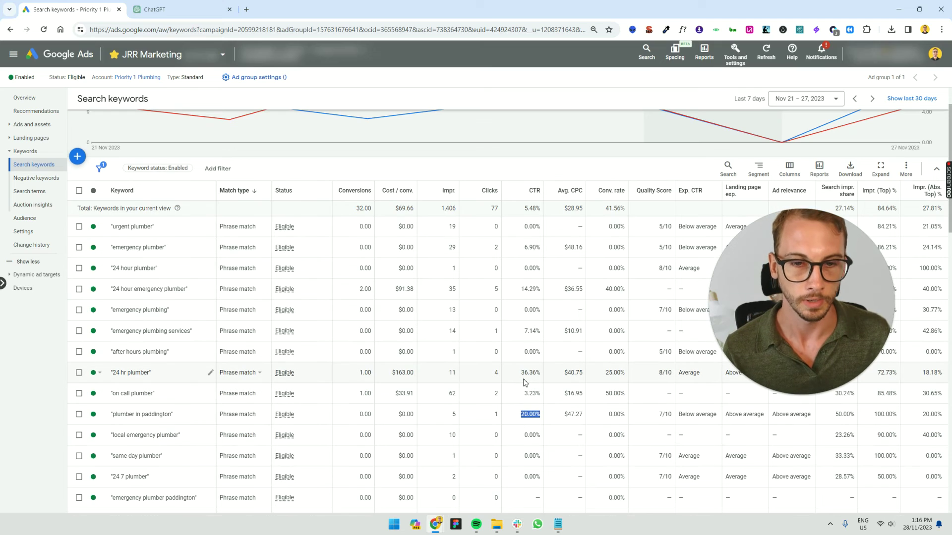
{"action": "double_click", "coordinate": [615, 208]}
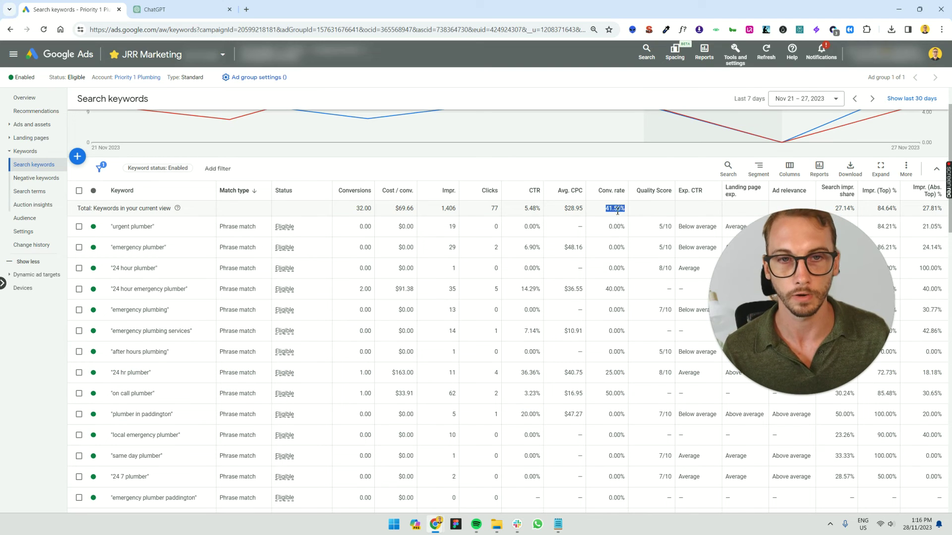
{"action": "scroll", "coordinate": [614, 217], "scroll_direction": "down", "scroll_amount": 1}
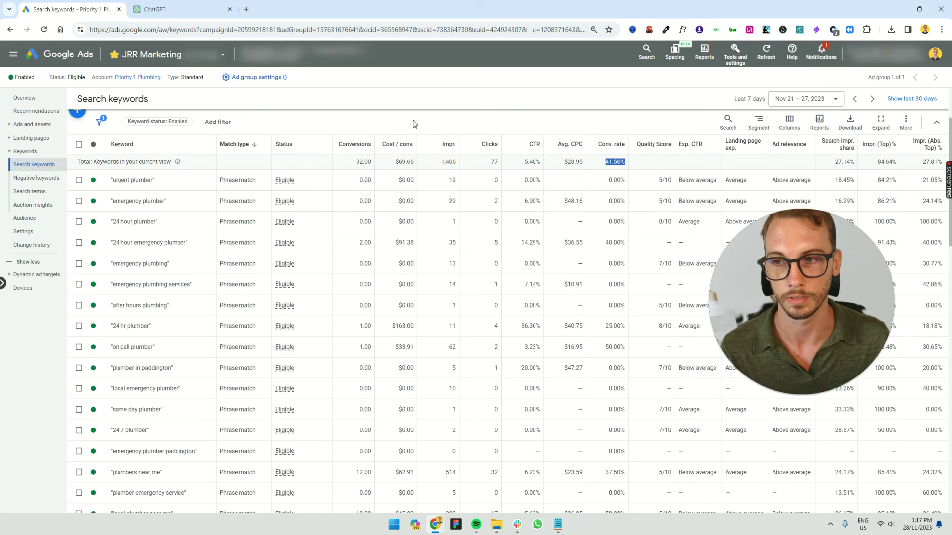
{"action": "scroll", "coordinate": [298, 298], "scroll_direction": "down", "scroll_amount": 1}
{"action": "scroll", "coordinate": [149, 335], "scroll_direction": "down", "scroll_amount": 3}
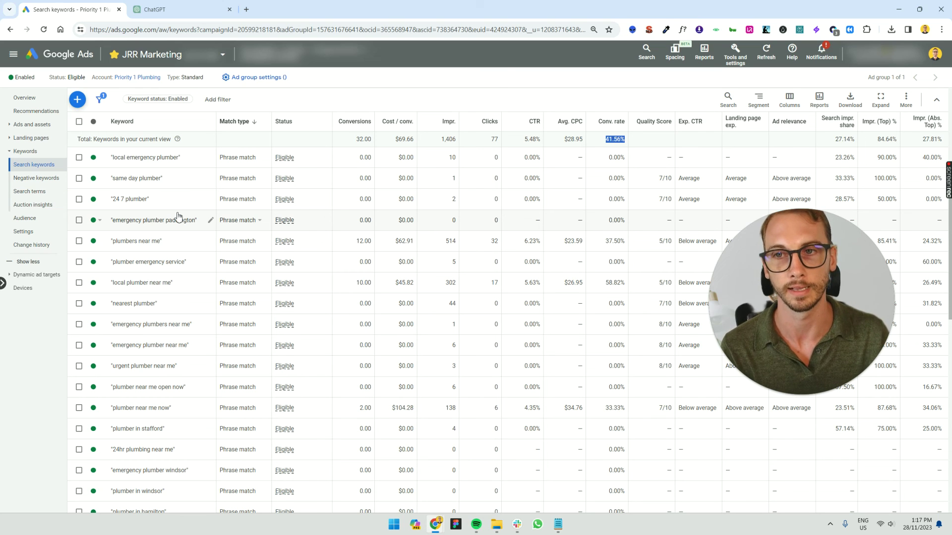
{"action": "scroll", "coordinate": [189, 224], "scroll_direction": "up", "scroll_amount": 3}
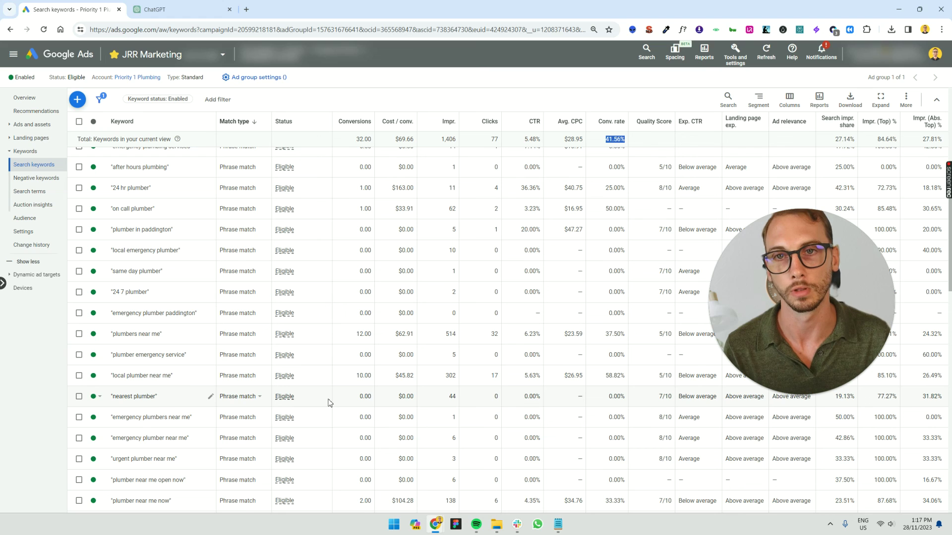
{"action": "scroll", "coordinate": [118, 188], "scroll_direction": "up", "scroll_amount": 3}
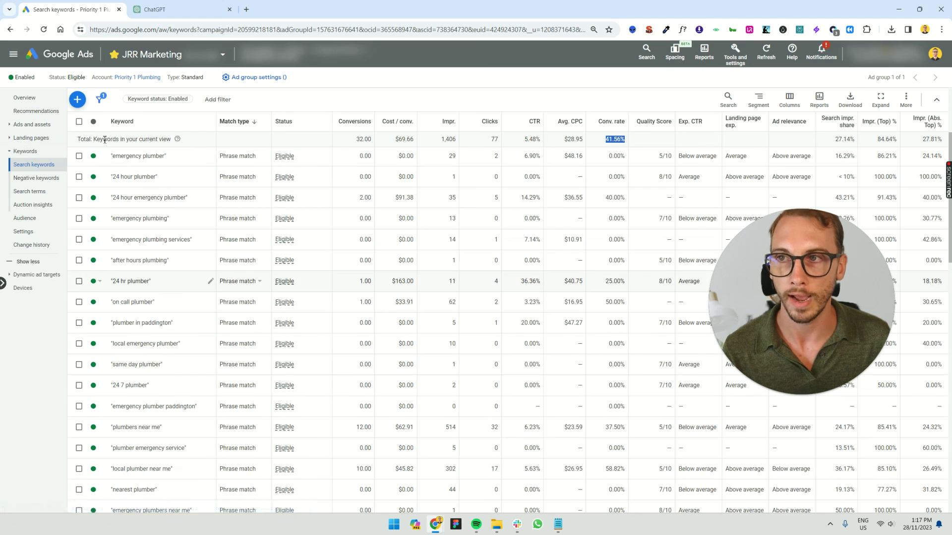
Reopen the empty Add Keywords form offering ideas like 'plumbing companies near me'
{"action": "left_click", "coordinate": [77, 99]}
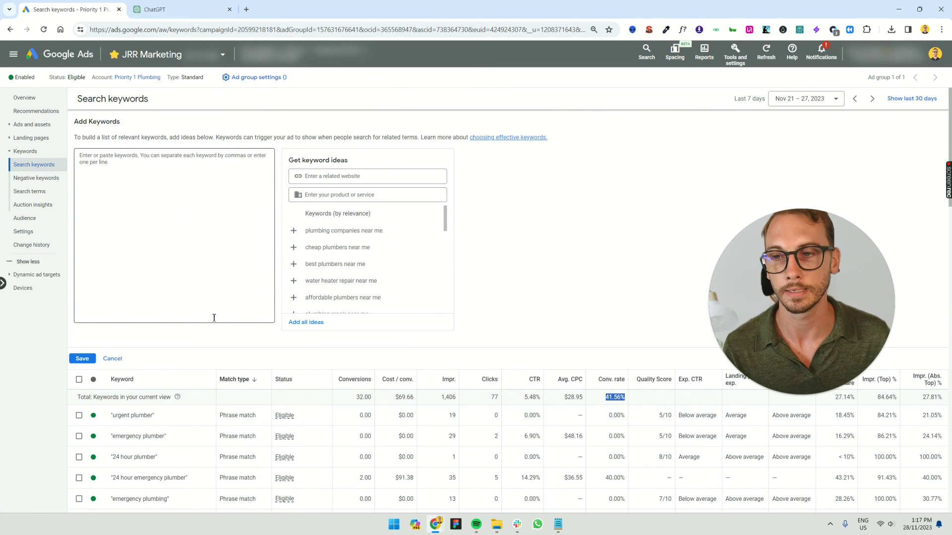